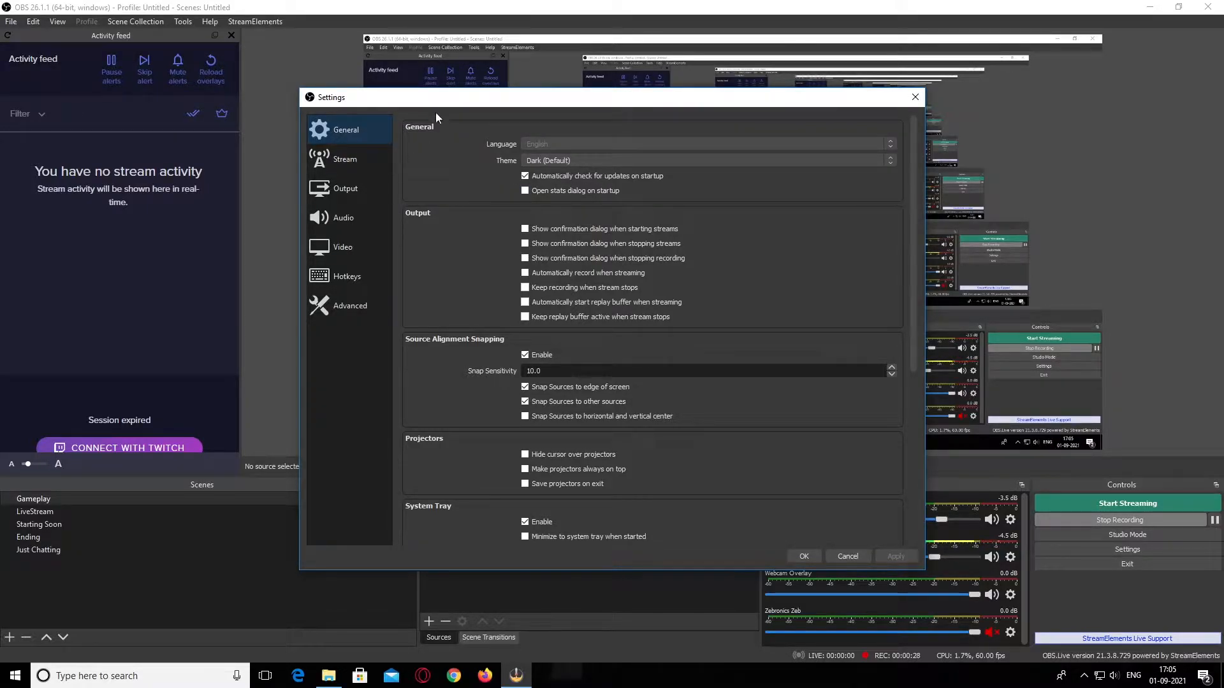
Review the streaming service choices in the stream settings, keep Custom, and check the Server and Stream Key fields
{"action": "left_click", "coordinate": [340, 162]}
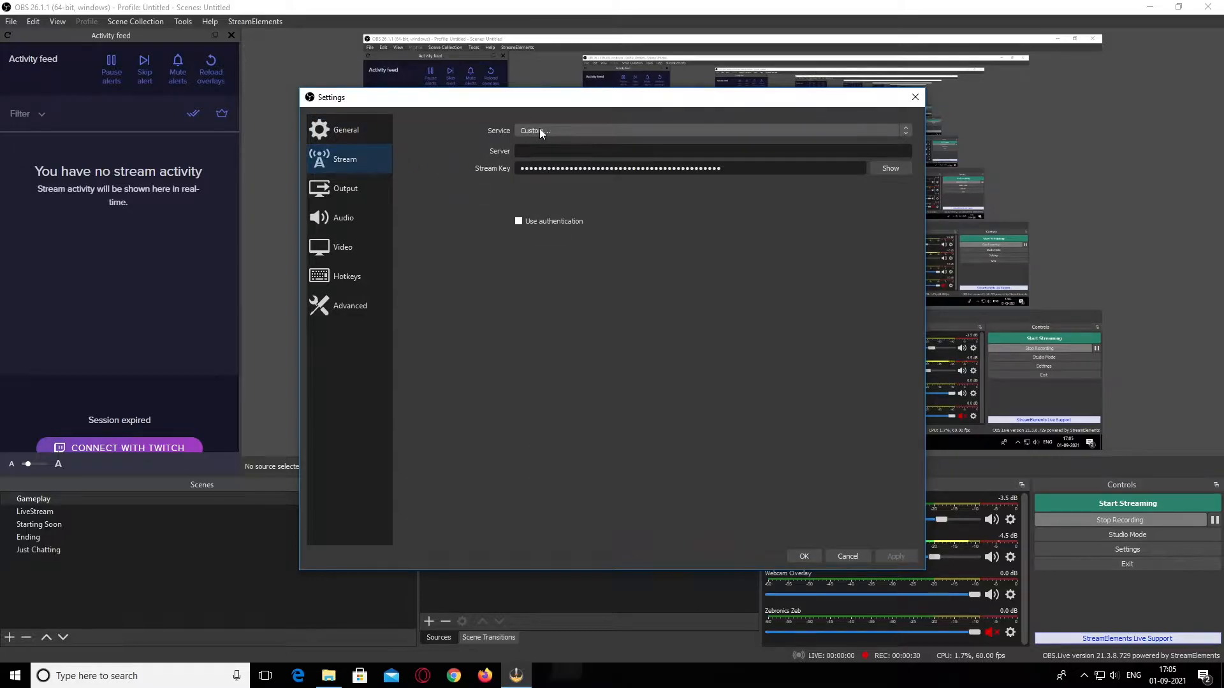
{"action": "left_click", "coordinate": [539, 130]}
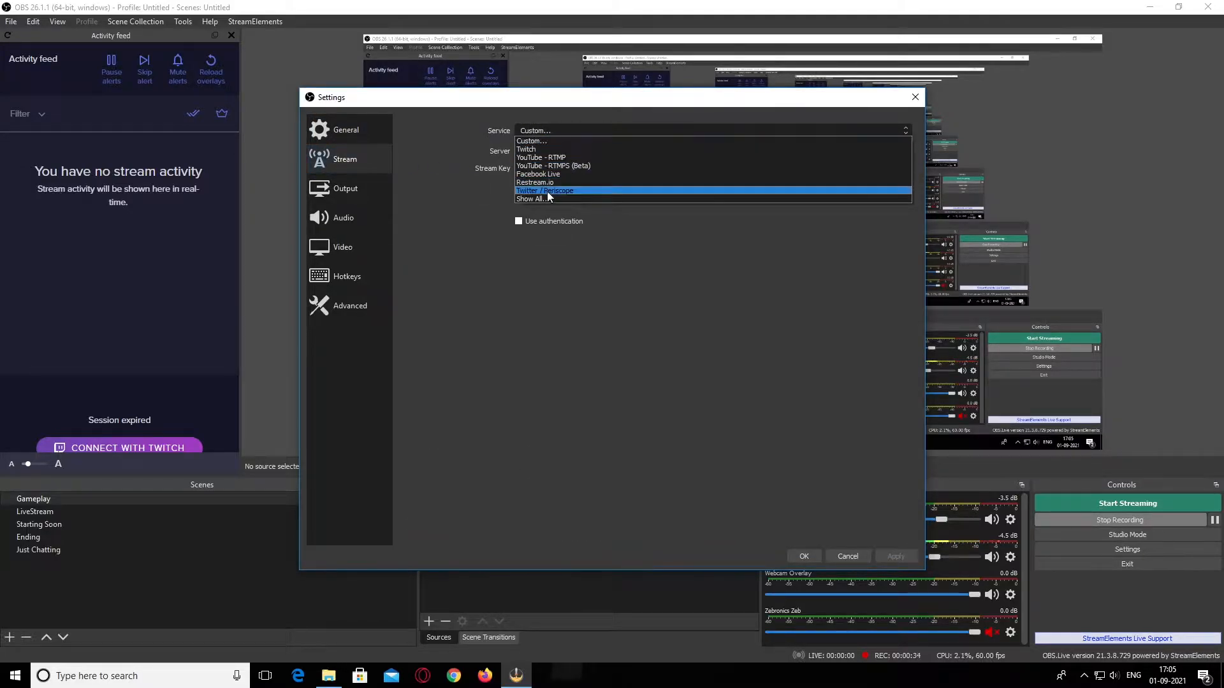
{"action": "left_click", "coordinate": [549, 140]}
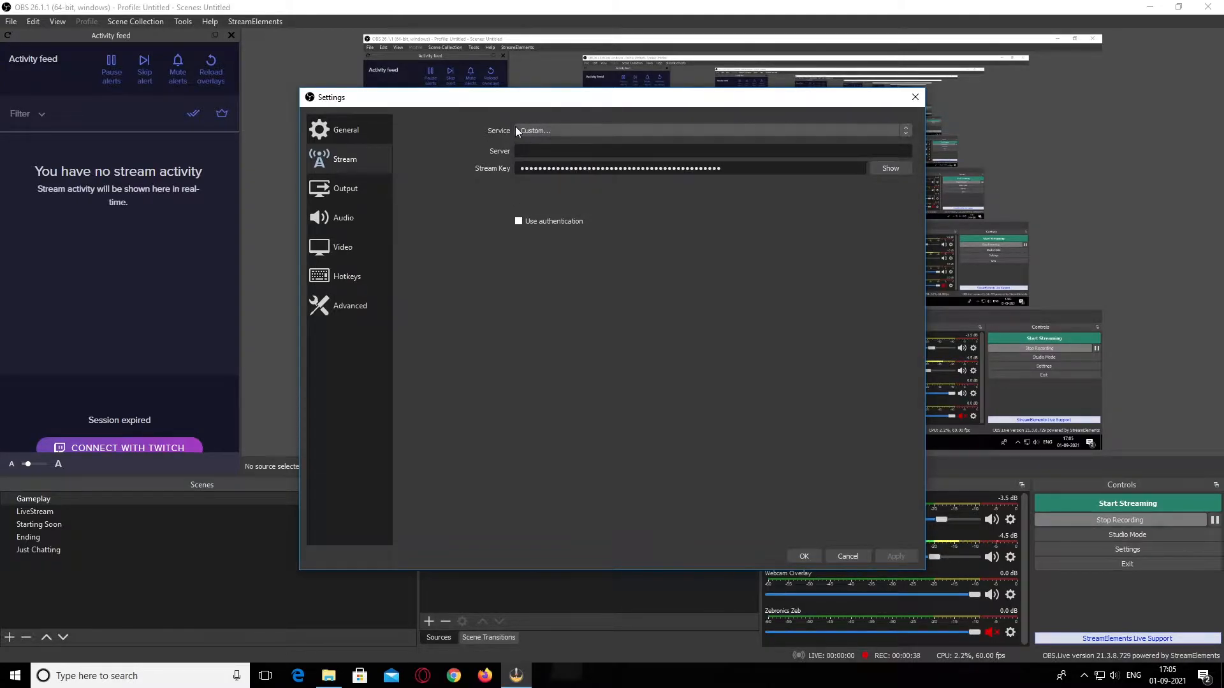
{"action": "left_click", "coordinate": [535, 150]}
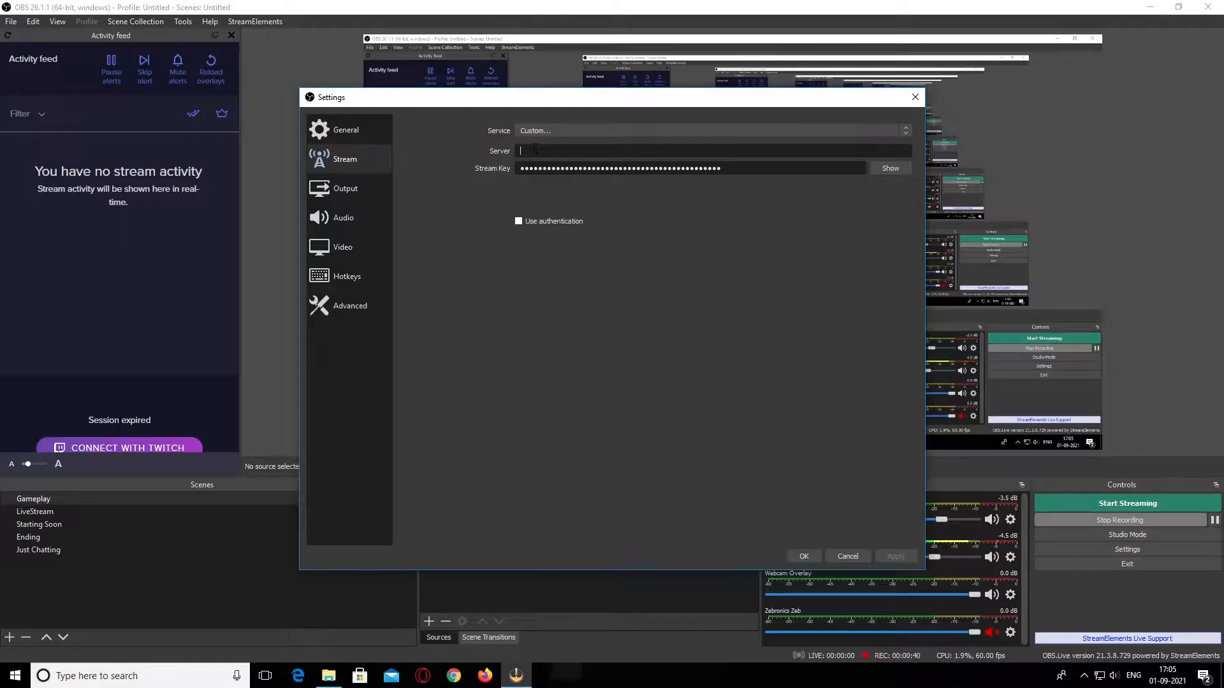
{"action": "key", "text": "Tab"}
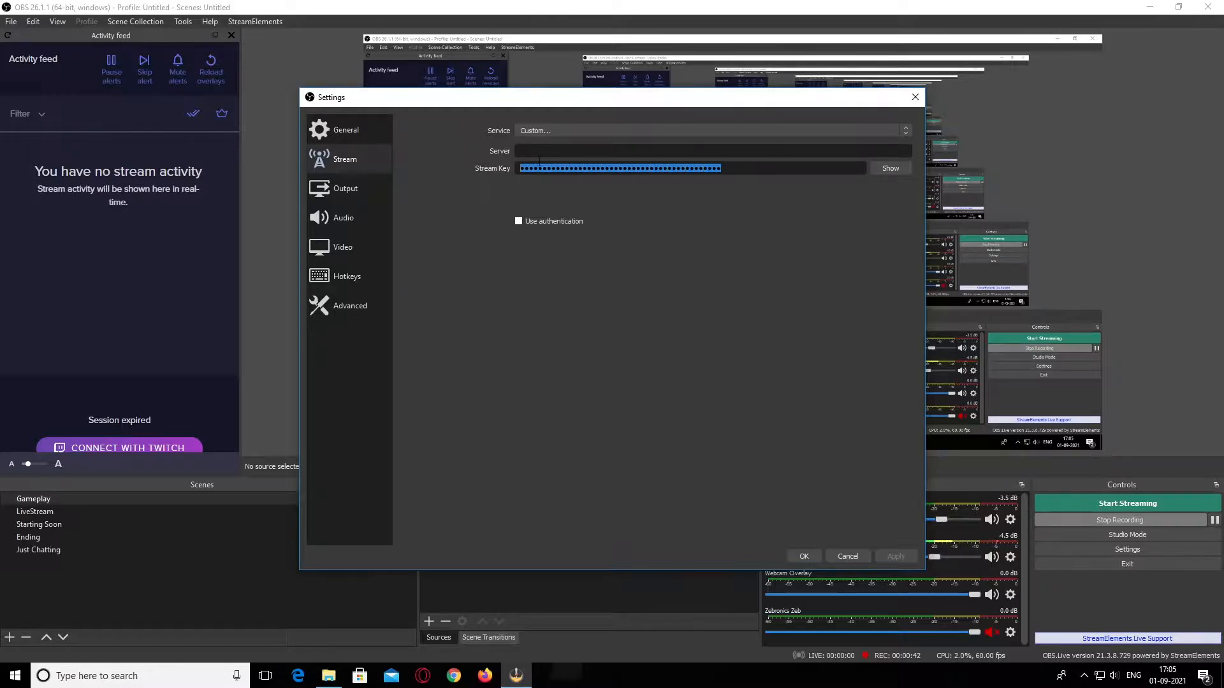
{"action": "left_click", "coordinate": [746, 168]}
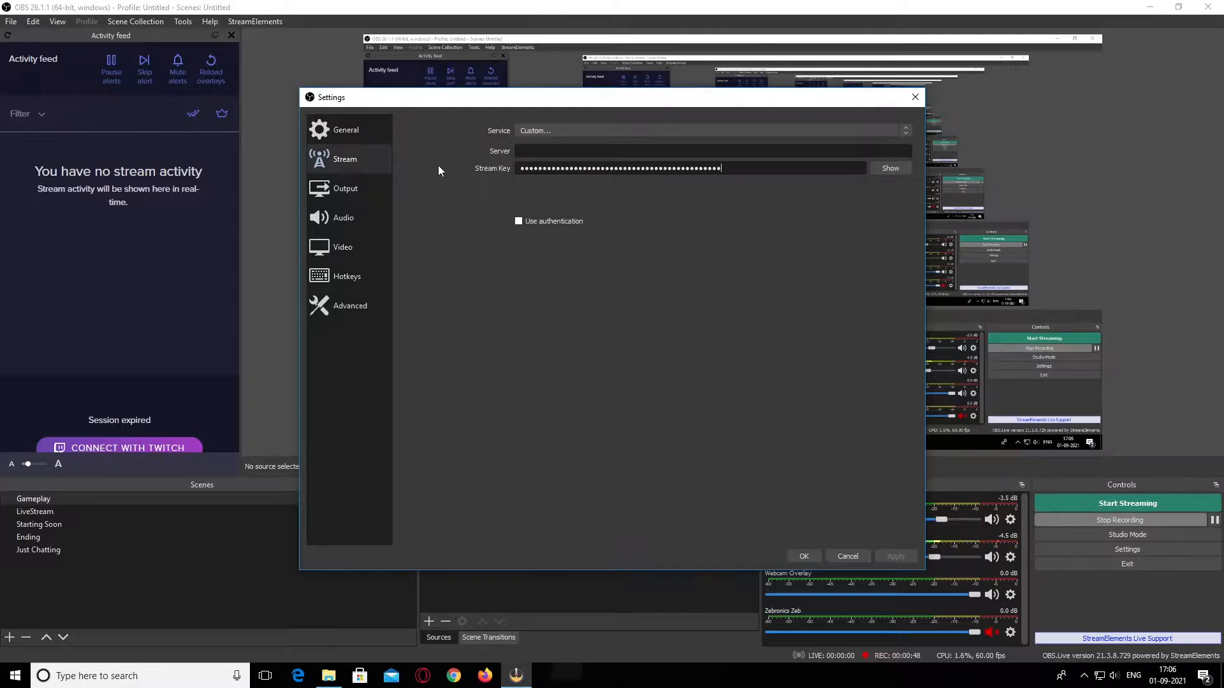
Check the streaming bitrate in the output settings, and run an internet speed test on speedtest.net in the browser
{"action": "left_click", "coordinate": [345, 188]}
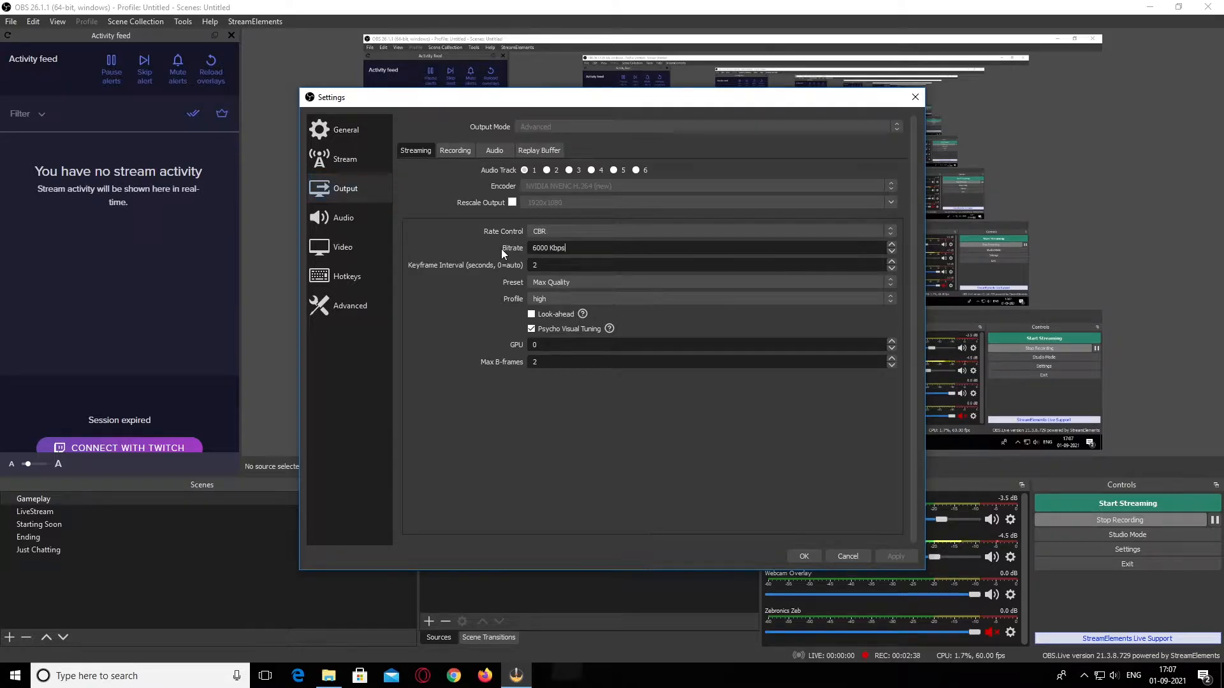
{"action": "left_click", "coordinate": [586, 248]}
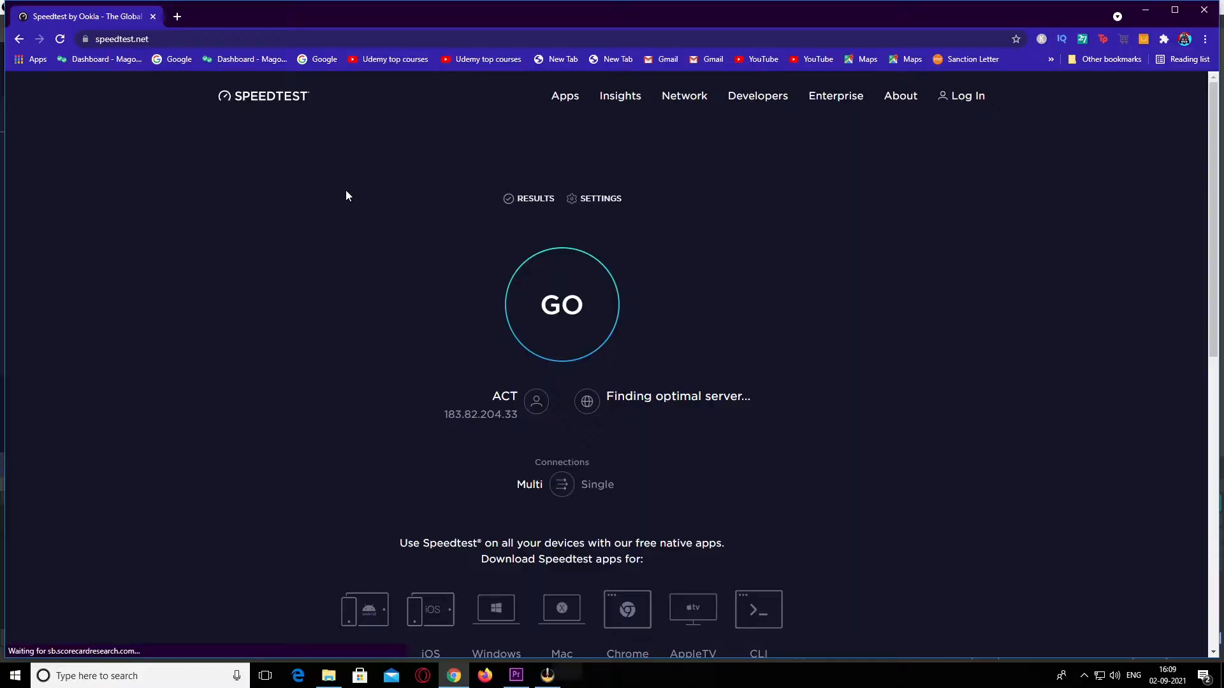
{"action": "left_click", "coordinate": [587, 318]}
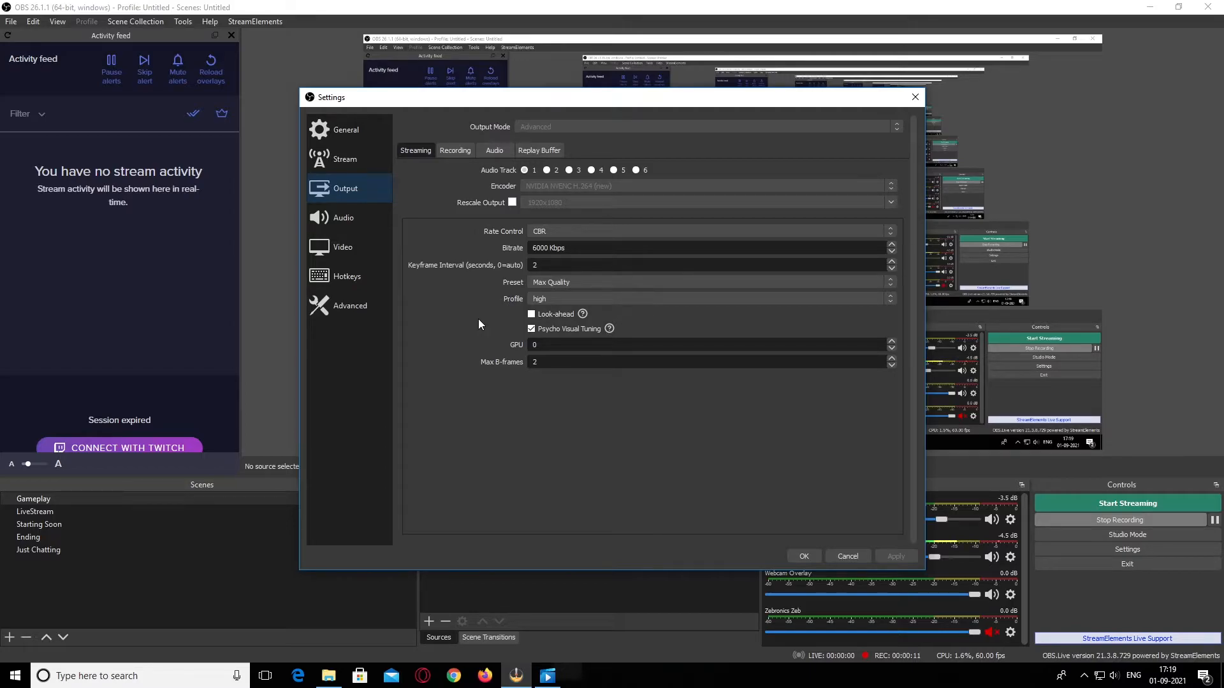
Examine the encoder's Preset and Look-ahead options in the OBS streaming output settings
{"action": "left_click", "coordinate": [576, 283]}
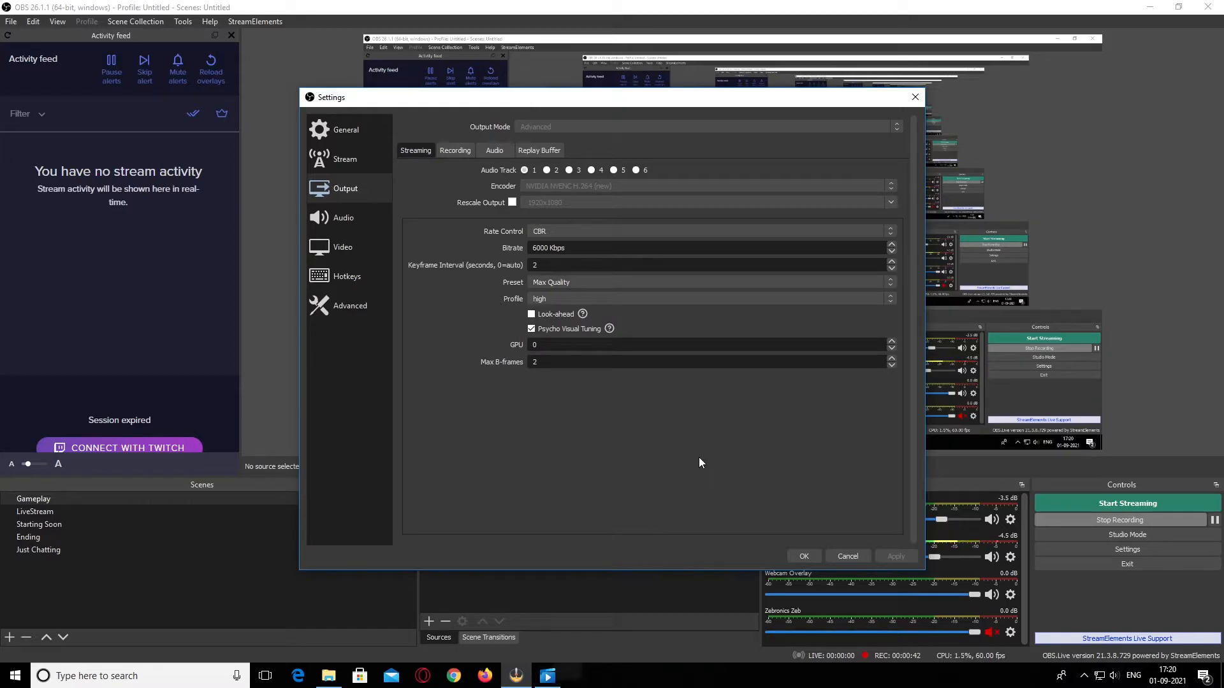
{"action": "left_click", "coordinate": [532, 314]}
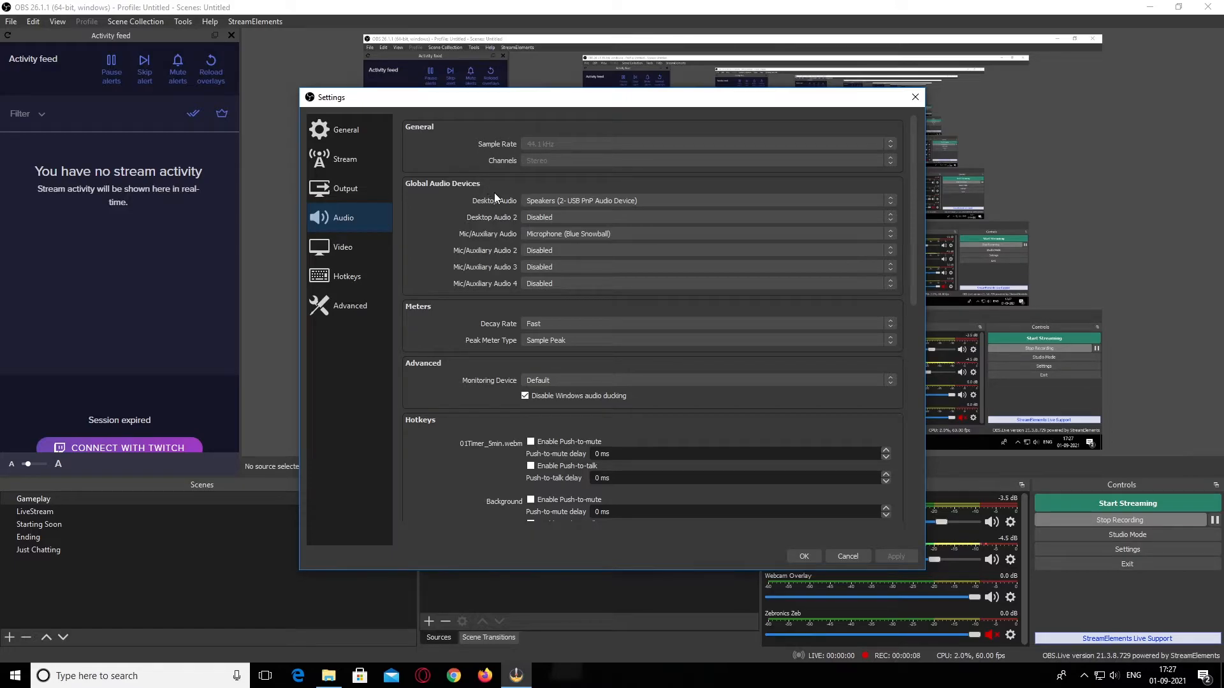
Review the available Desktop Audio and Mic/Auxiliary Audio devices in the audio settings, keeping the current selections
{"action": "left_click", "coordinate": [582, 204]}
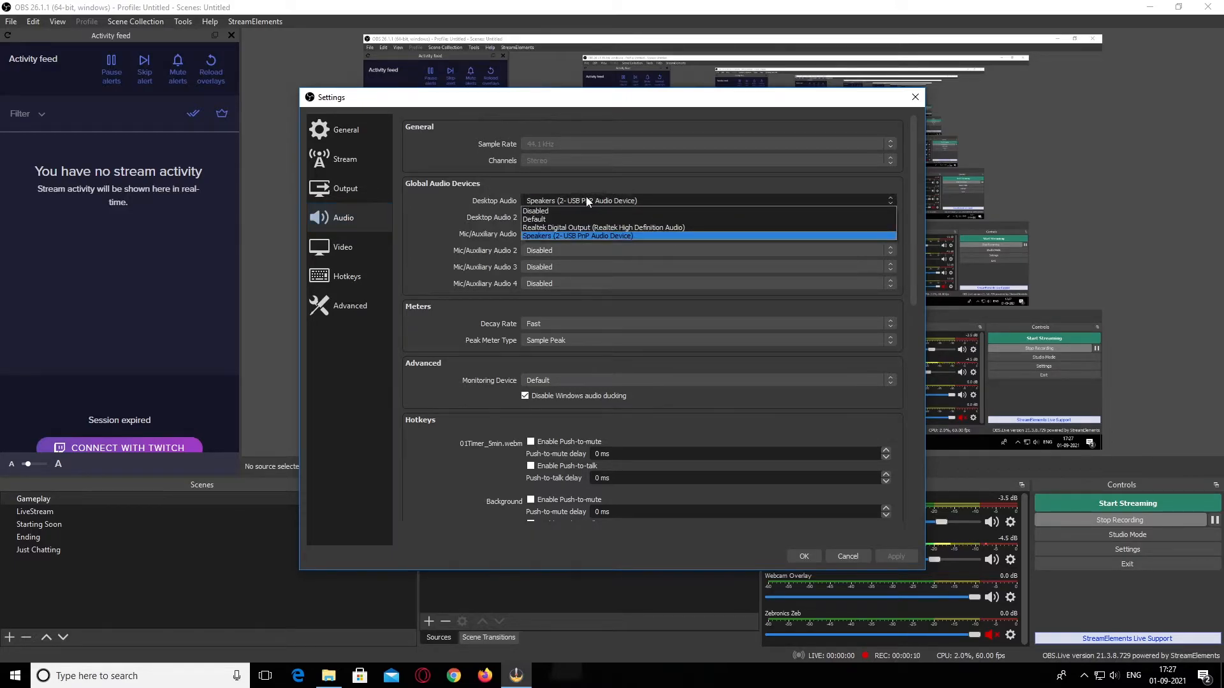
{"action": "left_click", "coordinate": [595, 208]}
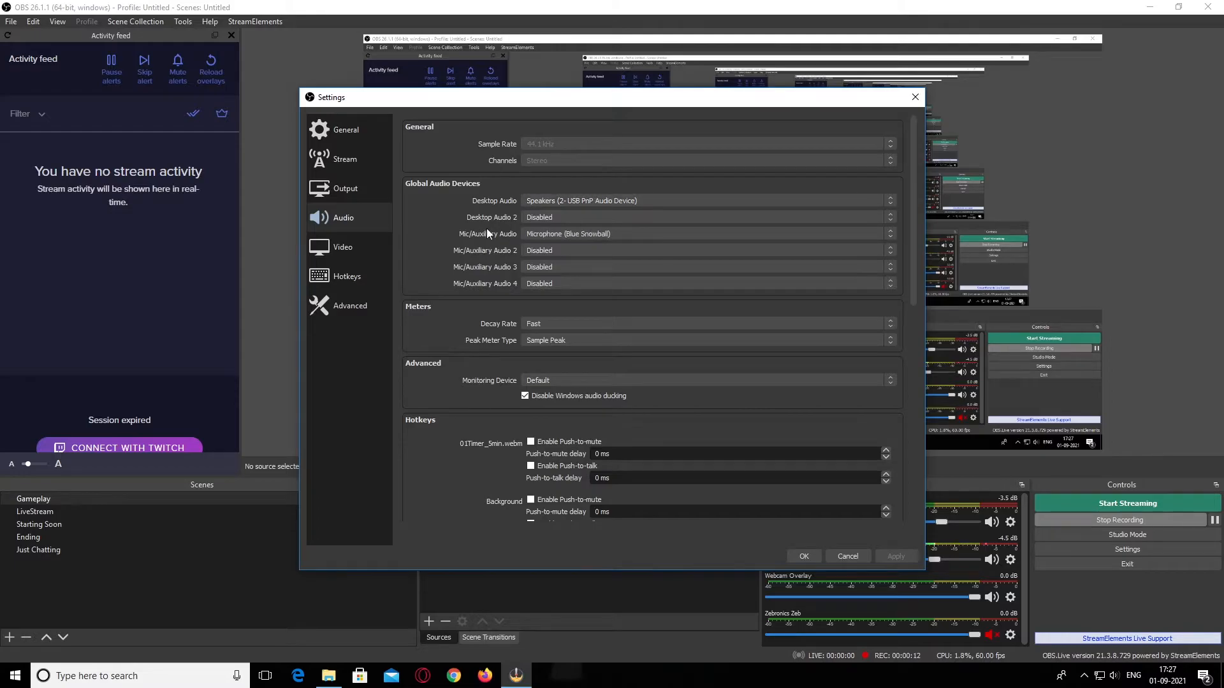
{"action": "left_click", "coordinate": [580, 234]}
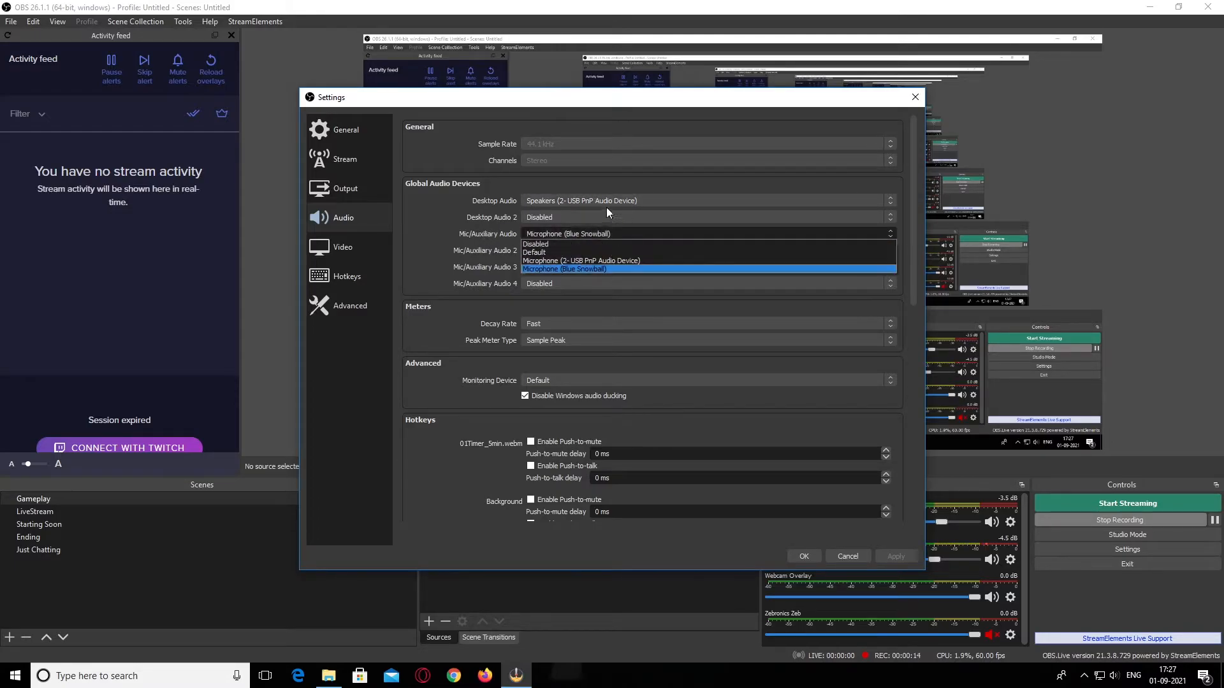
{"action": "left_click", "coordinate": [582, 235]}
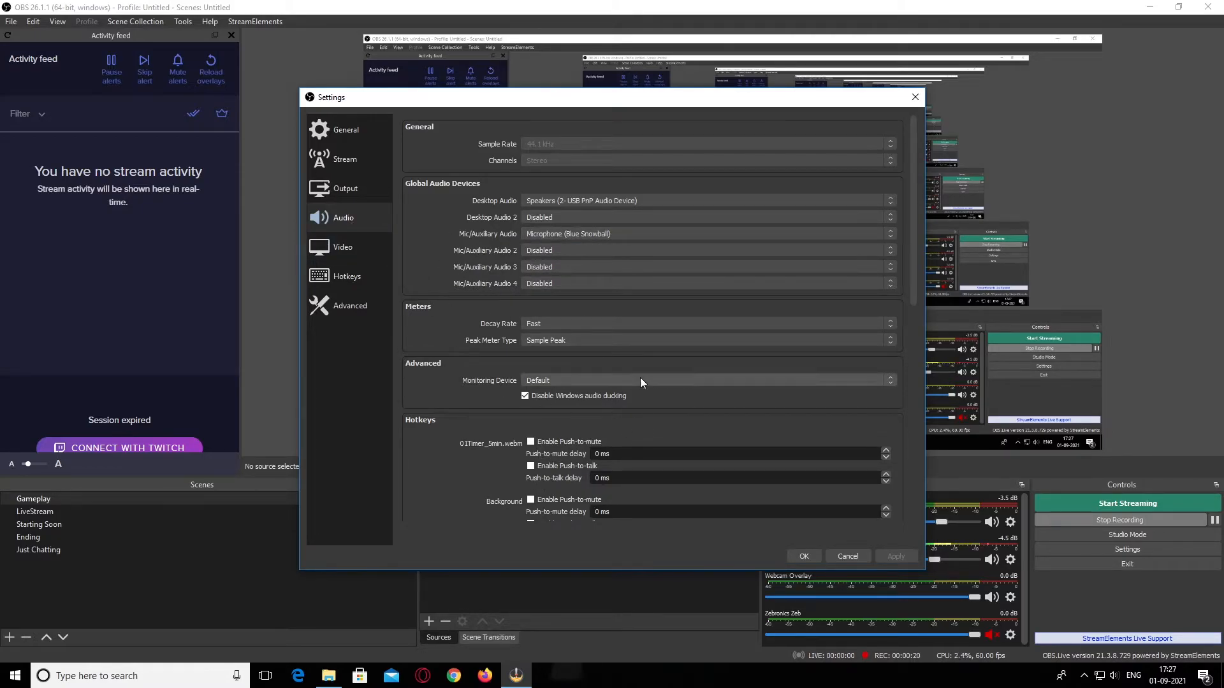
Examine the video resolution and FPS settings, and look through the hotkey assignments
{"action": "left_click", "coordinate": [357, 254]}
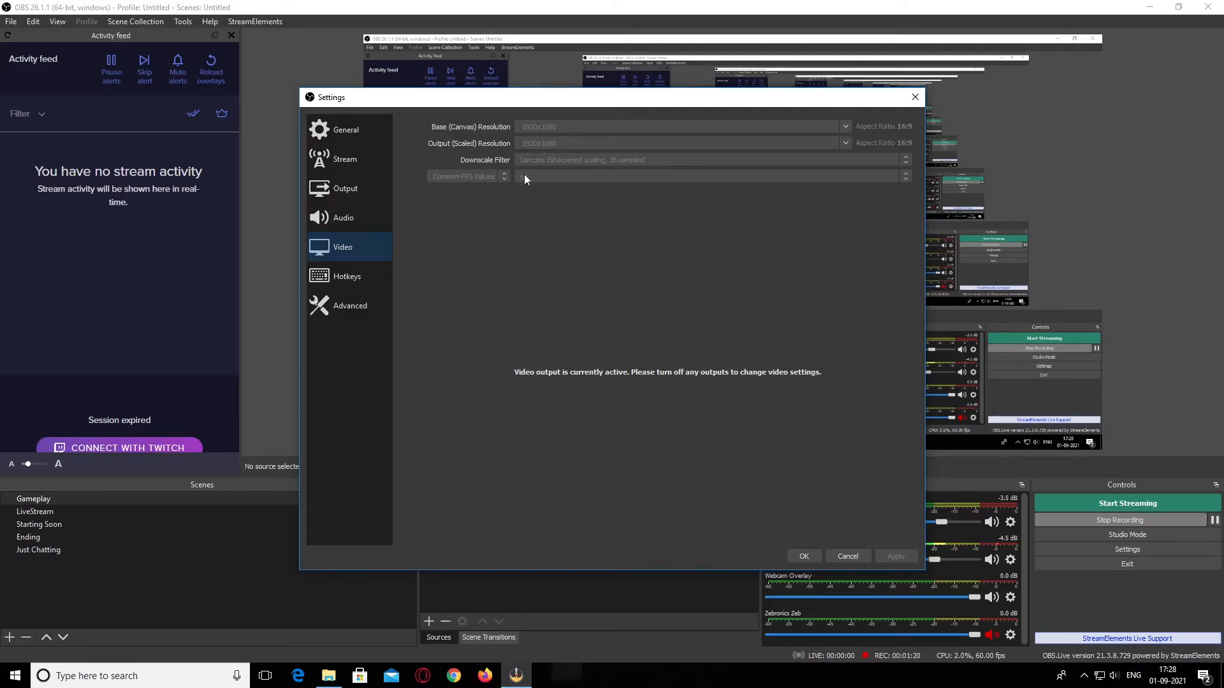
{"action": "left_click", "coordinate": [361, 278]}
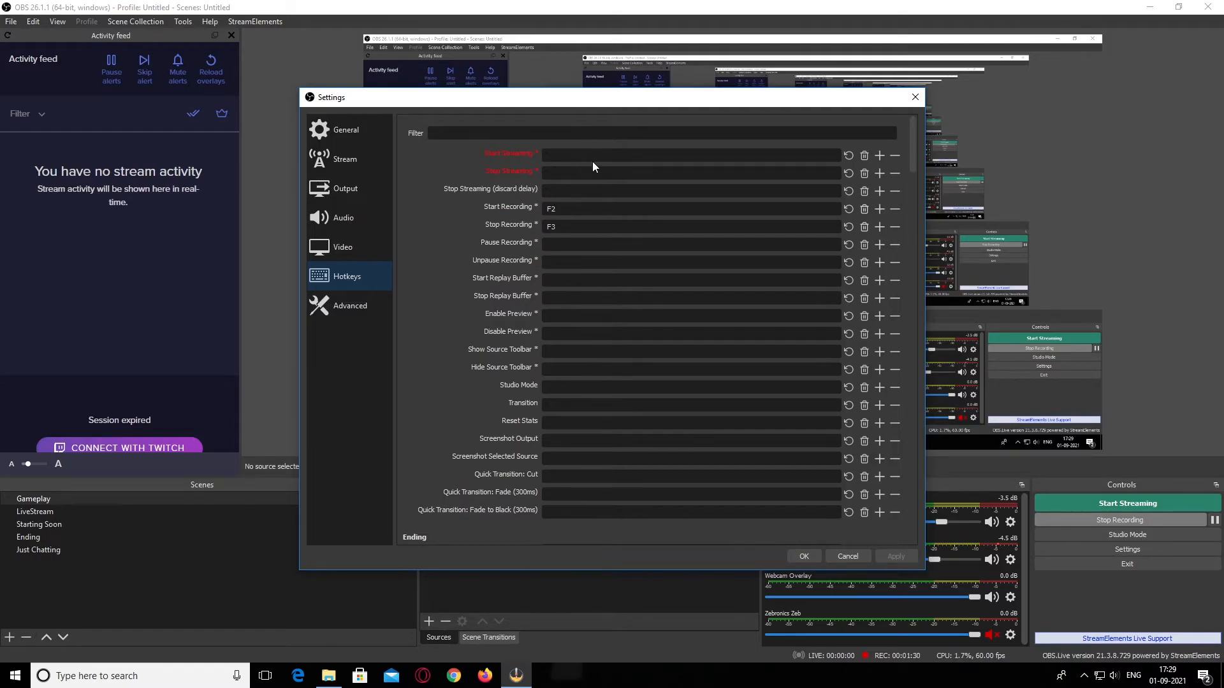
{"action": "scroll", "coordinate": [591, 187], "scroll_direction": "down", "scroll_amount": 2}
{"action": "scroll", "coordinate": [590, 187], "scroll_direction": "up", "scroll_amount": 2}
Review the Process Priority options in the advanced settings and keep the priority at Normal
{"action": "left_click", "coordinate": [357, 309]}
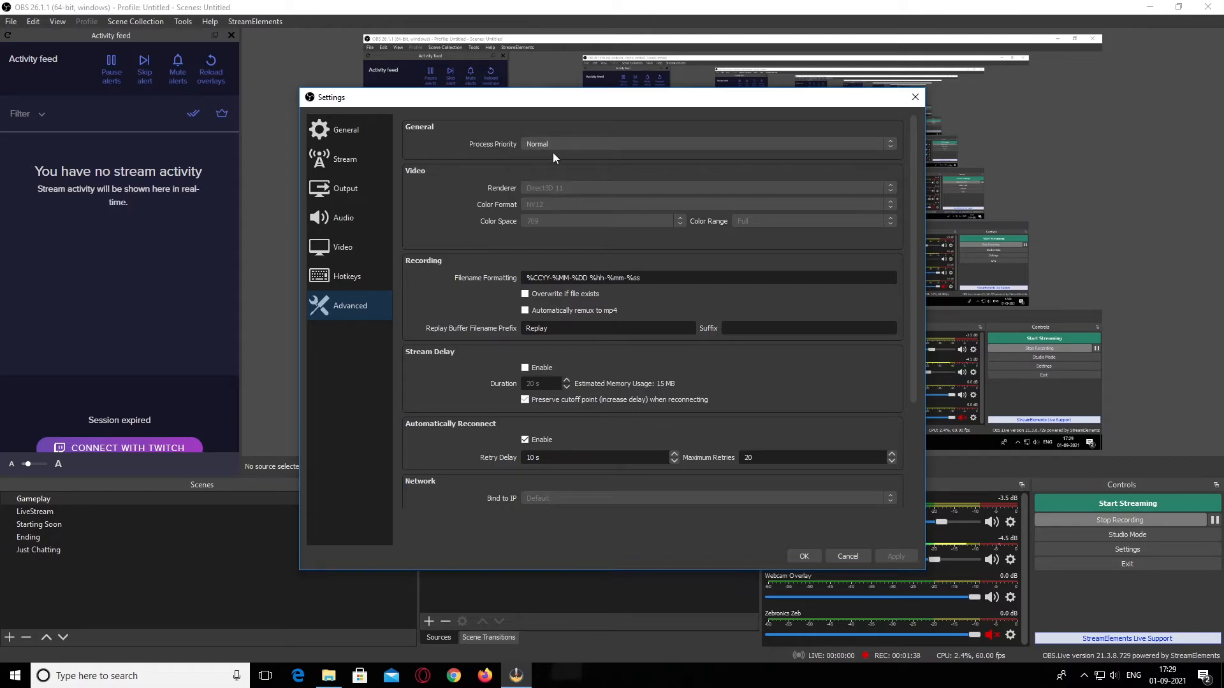
{"action": "left_click", "coordinate": [571, 144]}
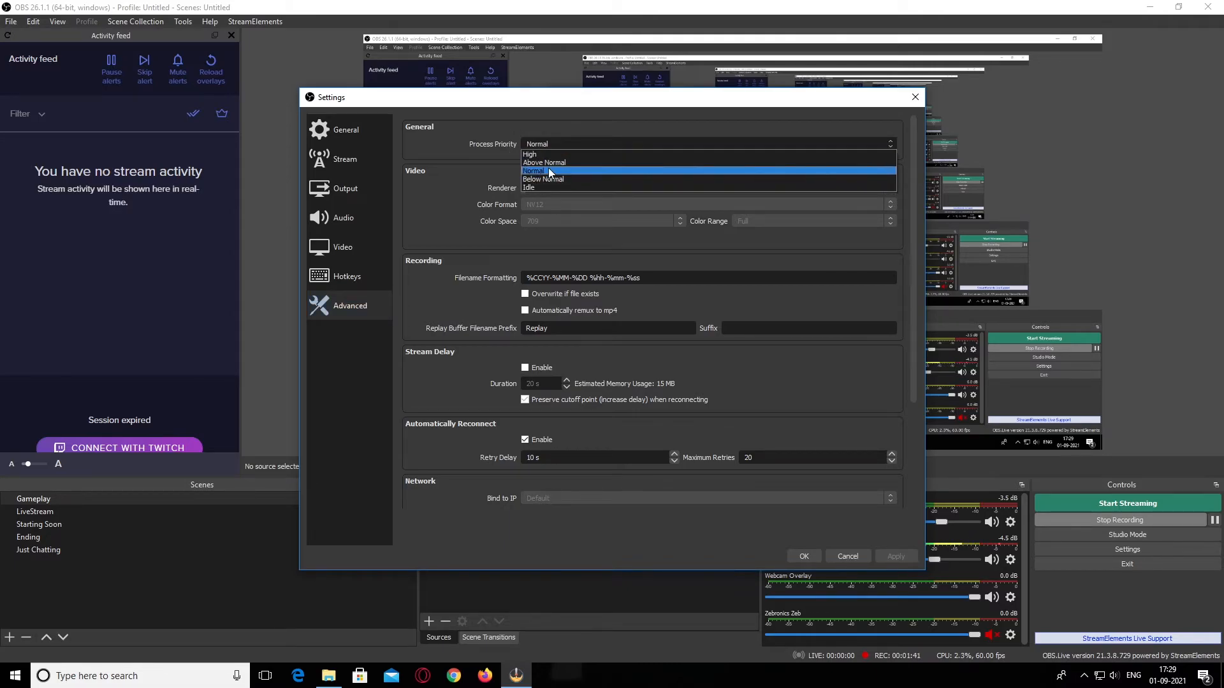
{"action": "left_click", "coordinate": [558, 127]}
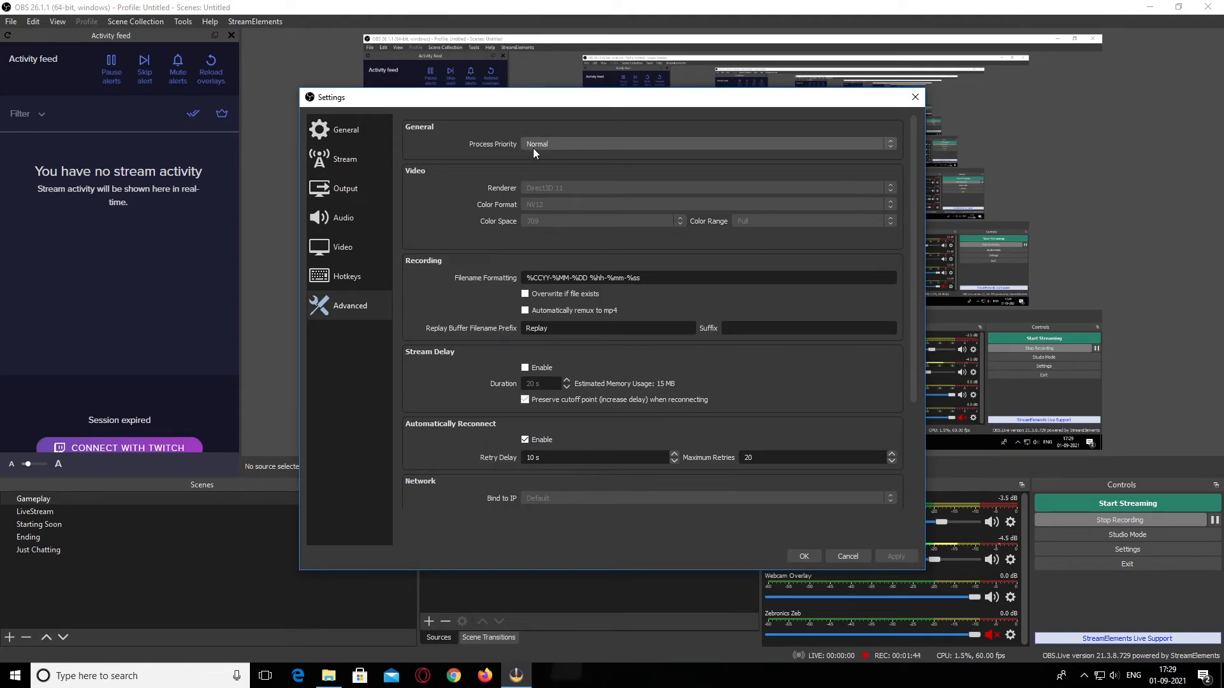
{"action": "left_click", "coordinate": [567, 143]}
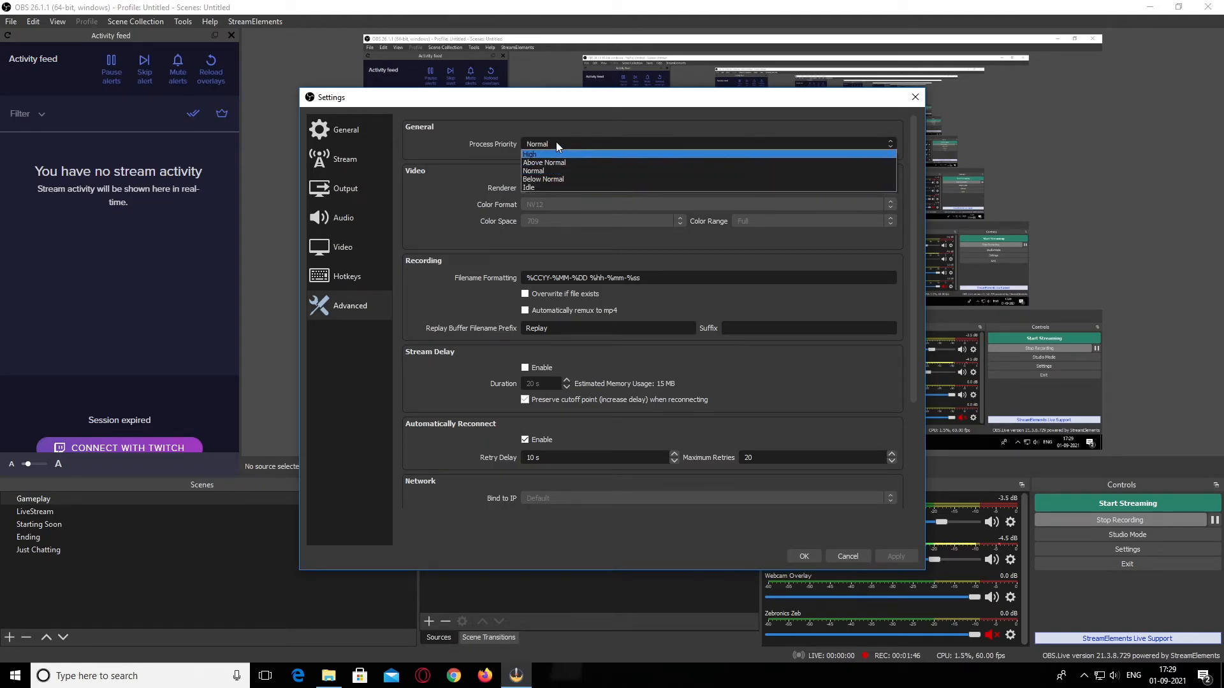
{"action": "left_click", "coordinate": [544, 171]}
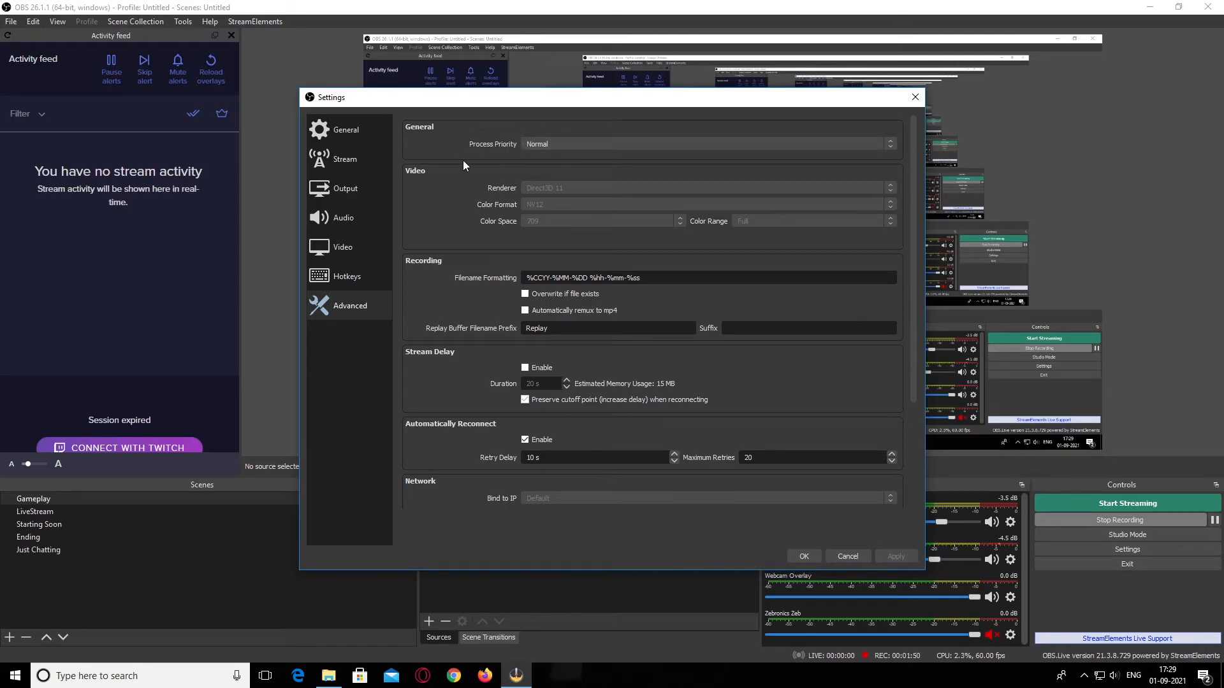
{"action": "left_click", "coordinate": [575, 143]}
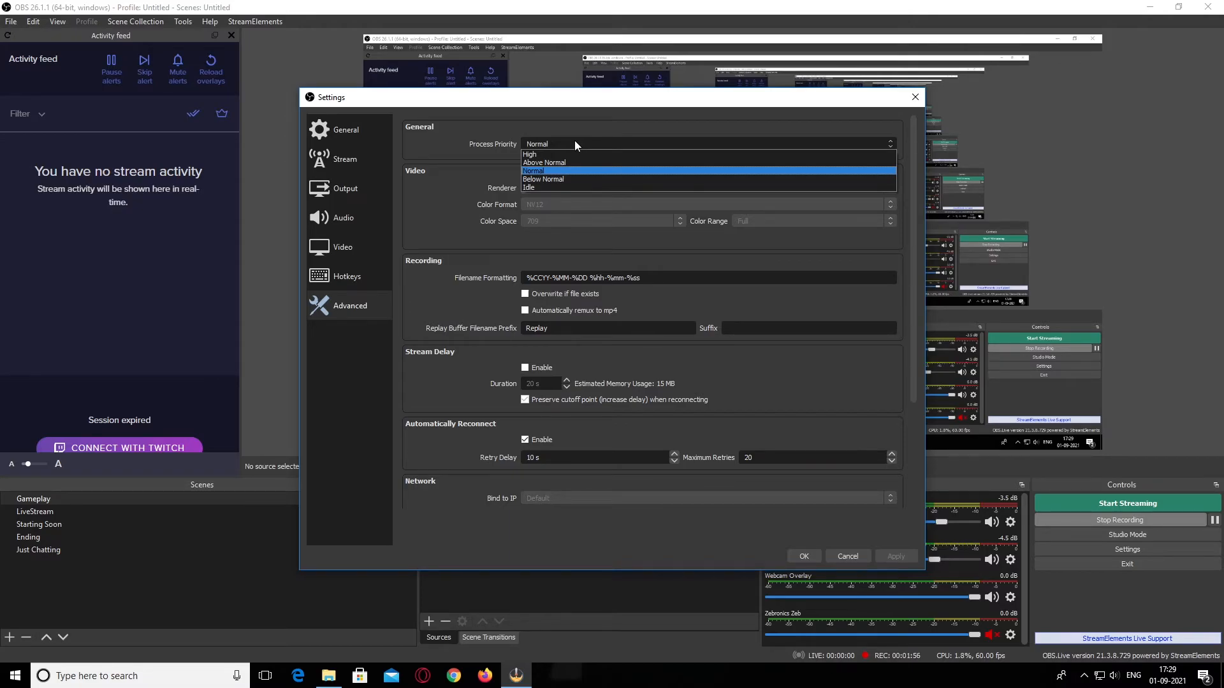
{"action": "left_click", "coordinate": [579, 121]}
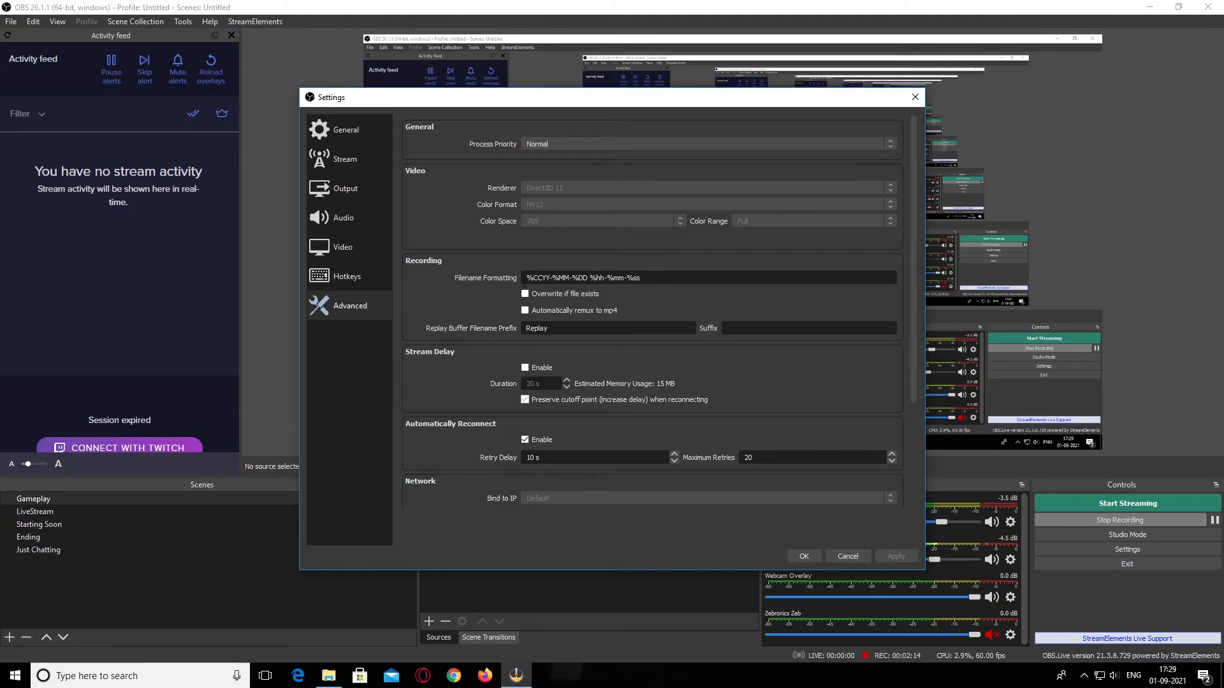
Enable Stream Delay in the advanced settings and select its duration value for editing
{"action": "scroll", "coordinate": [526, 373], "scroll_direction": "down", "scroll_amount": 2}
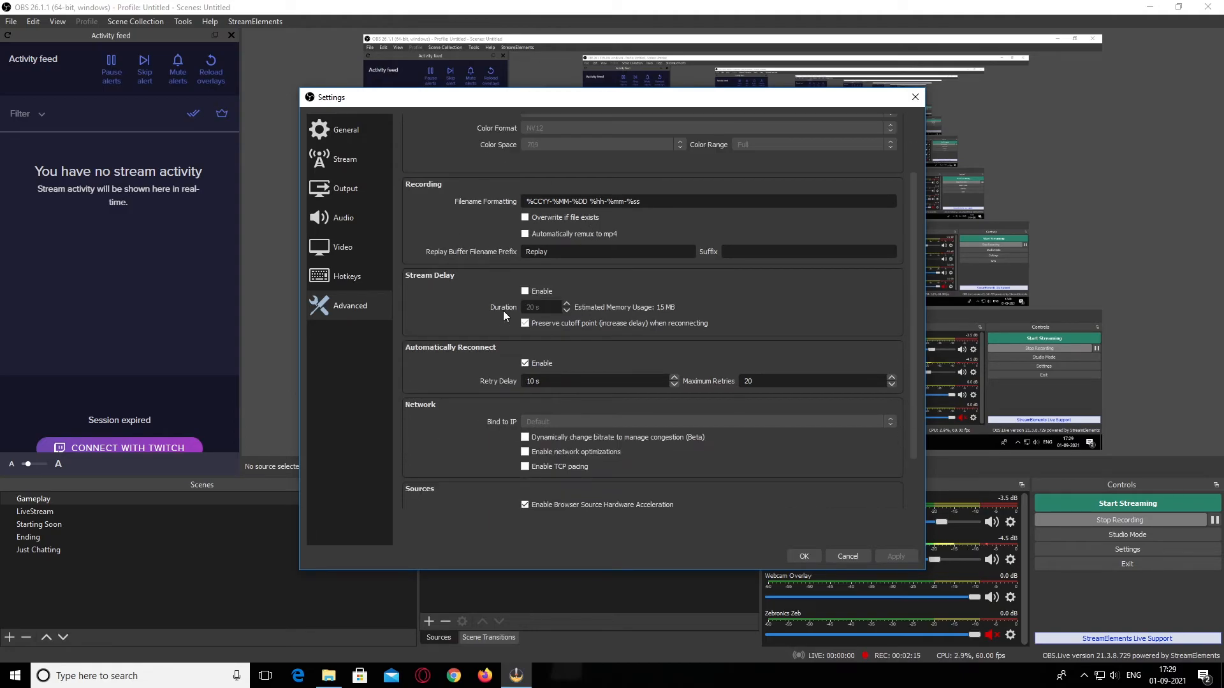
{"action": "double_click", "coordinate": [546, 307]}
{"action": "left_click", "coordinate": [542, 305]}
{"action": "double_click", "coordinate": [548, 306]}
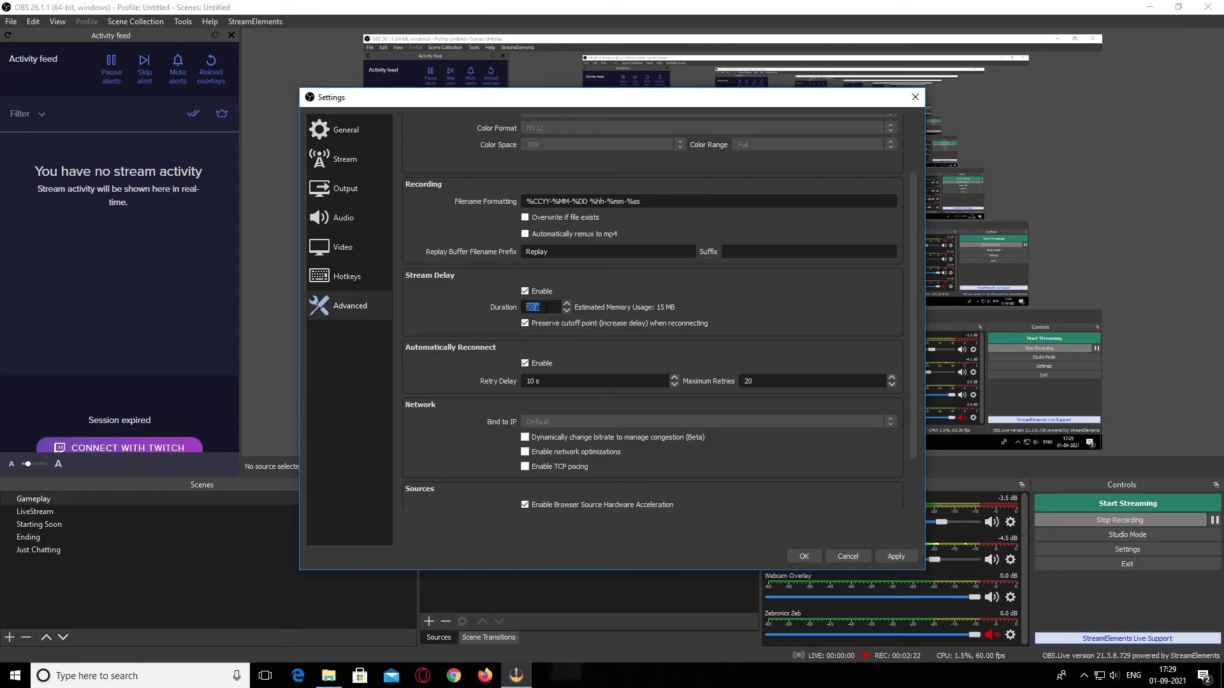